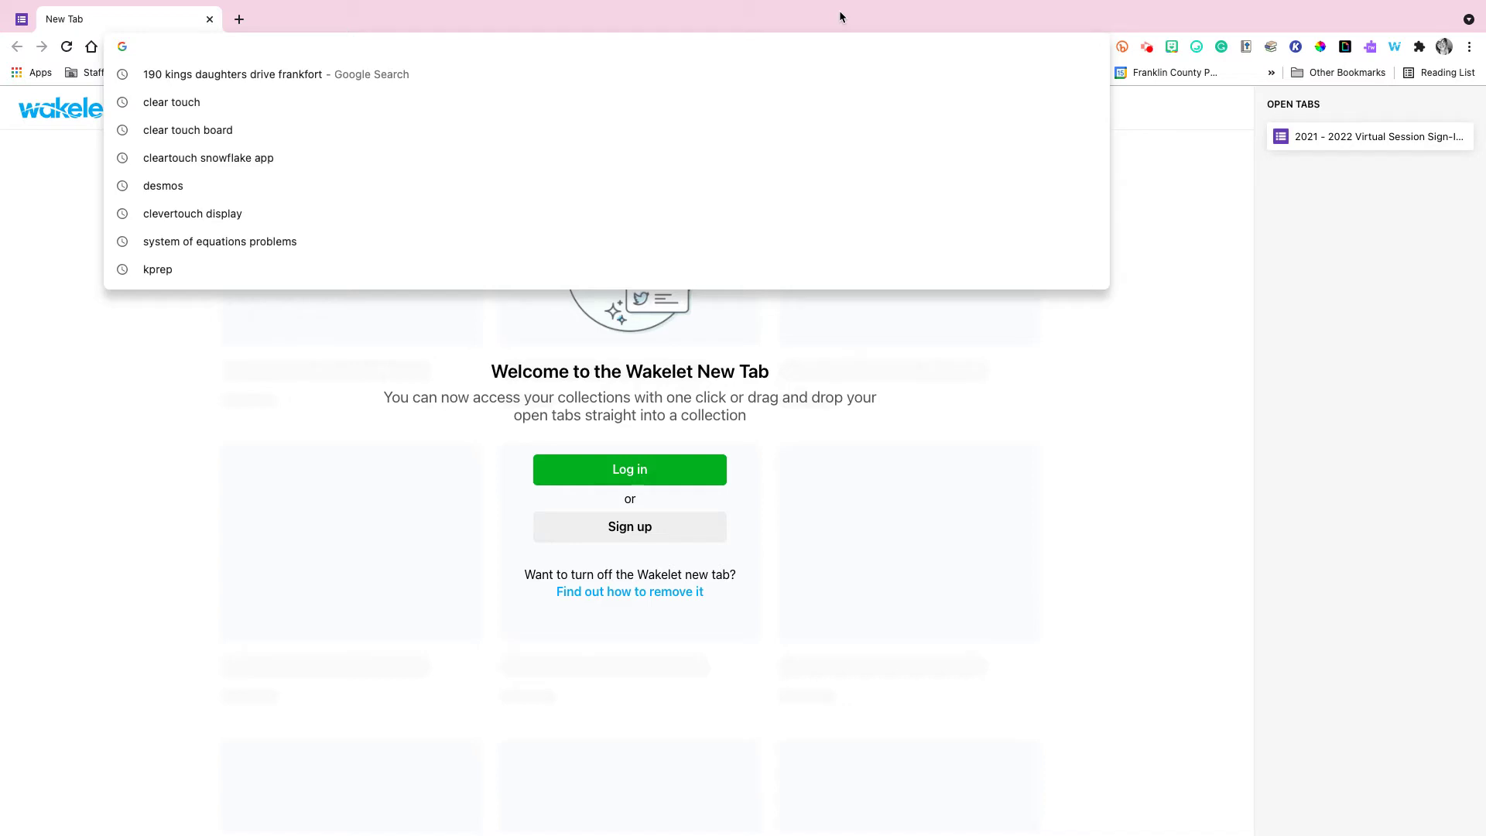
{"action": "type", "text": "cleverto"}
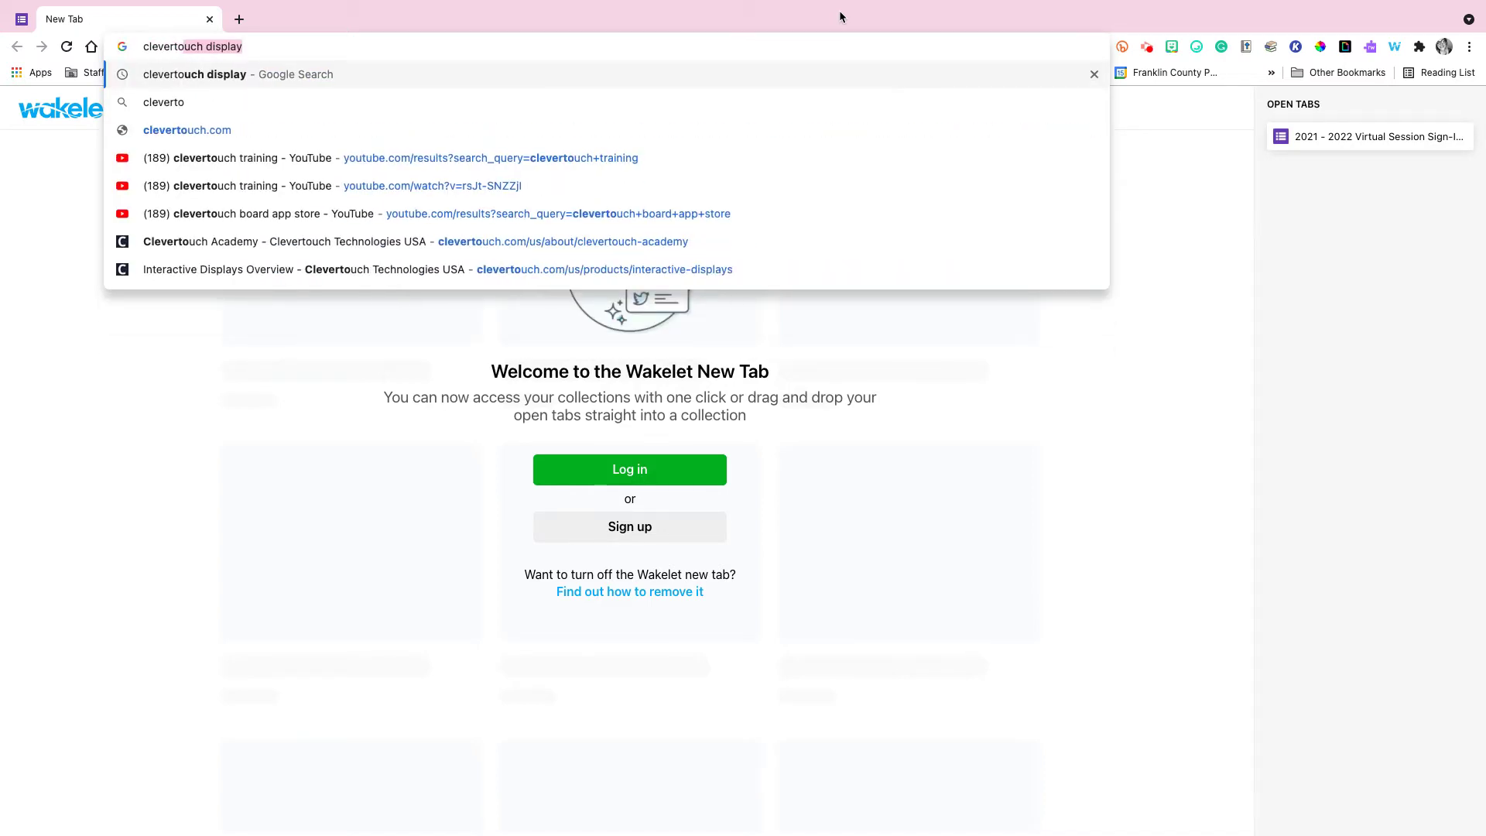
{"action": "type", "text": "uch app"}
Search Google for 'clevertouch app' and open the Clevershare page on clevertouch.com.
{"action": "key", "text": "Return"}
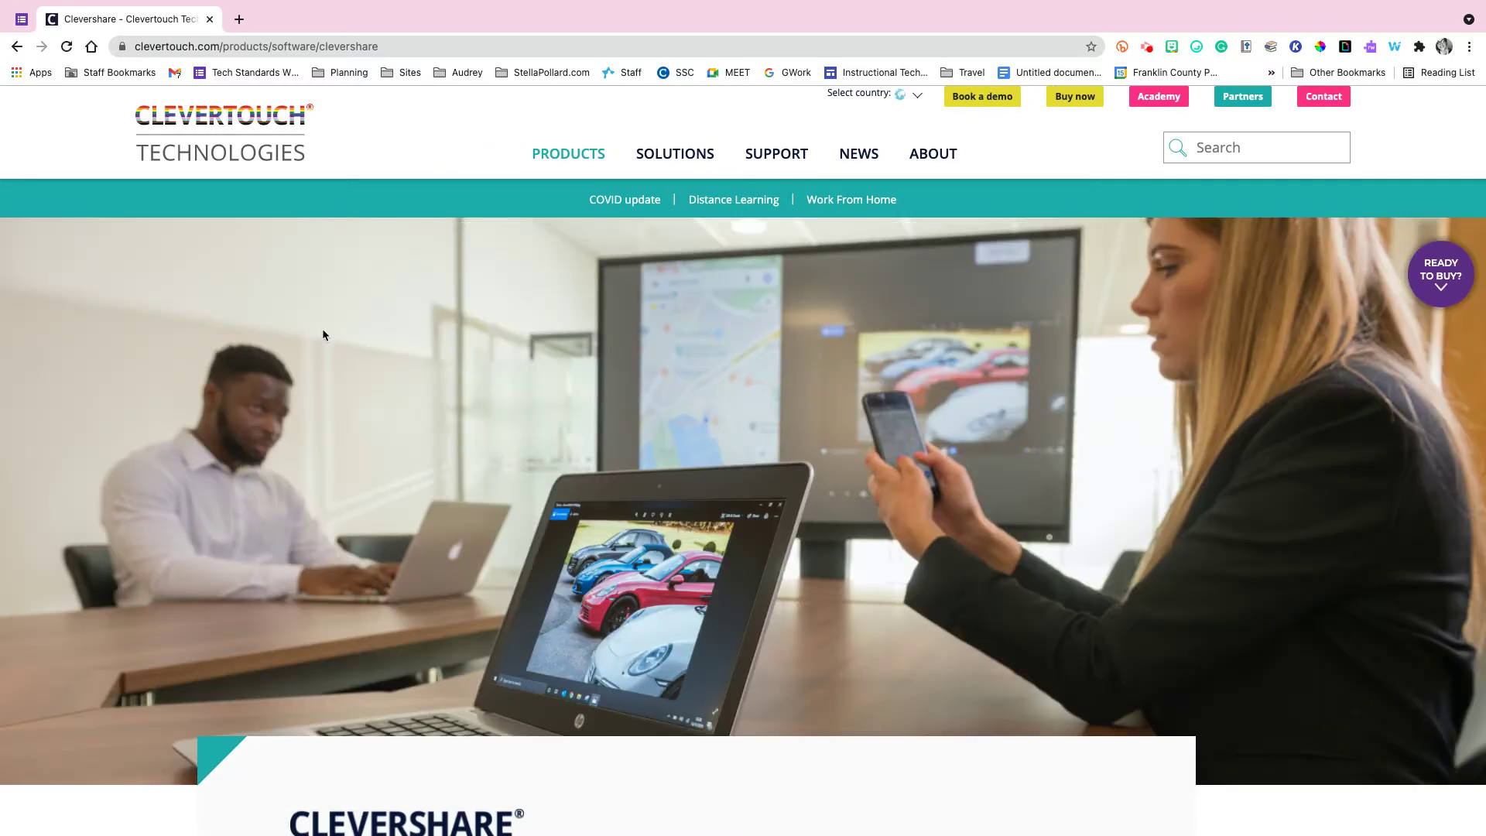
{"action": "scroll", "coordinate": [310, 316], "scroll_direction": "down", "scroll_amount": 1}
{"action": "scroll", "coordinate": [309, 316], "scroll_direction": "down", "scroll_amount": 1}
{"action": "scroll", "coordinate": [310, 316], "scroll_direction": "down", "scroll_amount": 2}
{"action": "scroll", "coordinate": [311, 315], "scroll_direction": "down", "scroll_amount": 1}
{"action": "scroll", "coordinate": [309, 348], "scroll_direction": "down", "scroll_amount": 1}
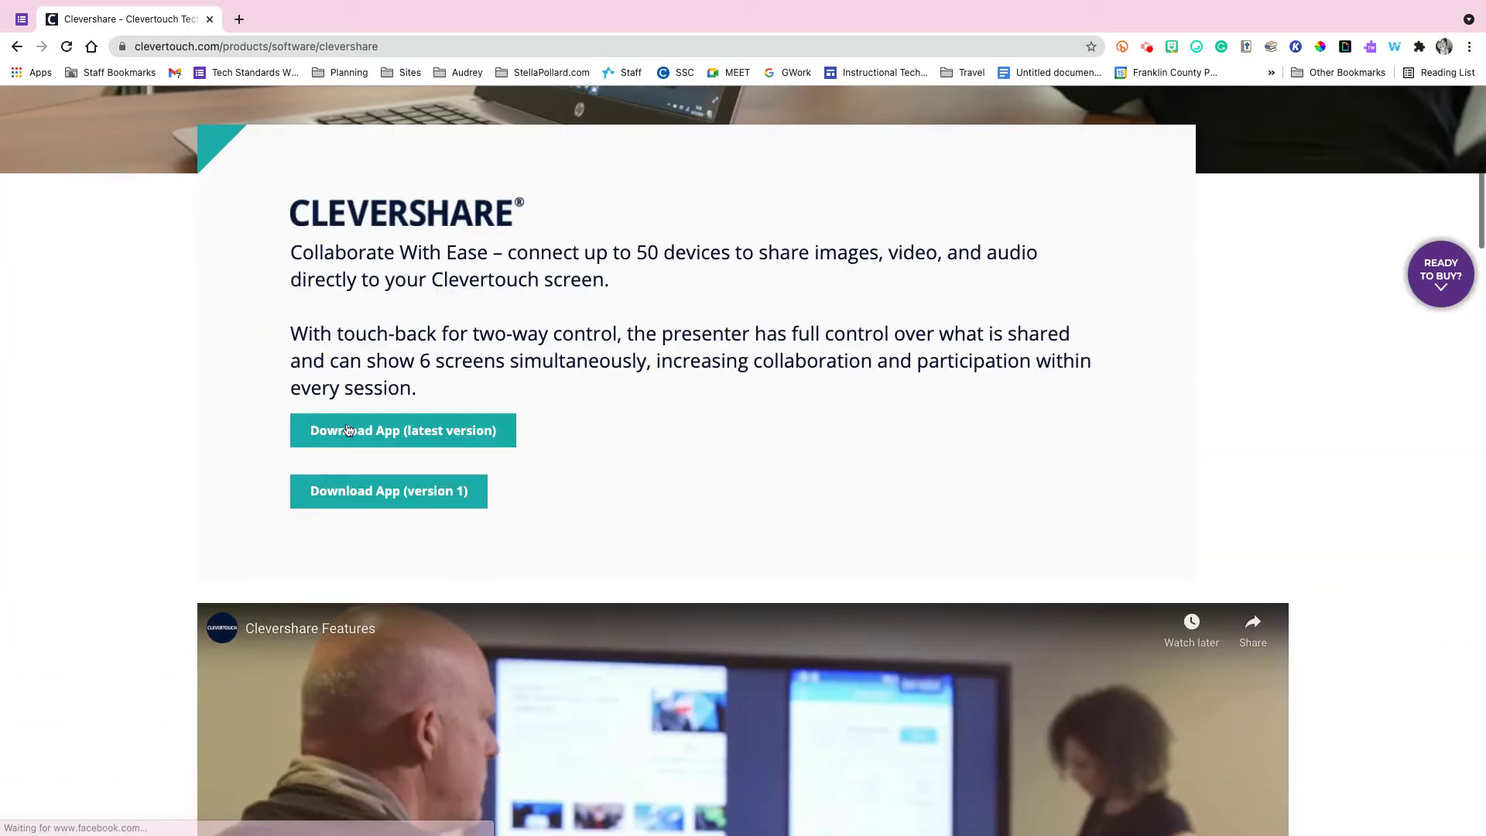
Follow 'Download App (latest version)' to the Clevershare download archive page.
{"action": "left_click", "coordinate": [476, 435]}
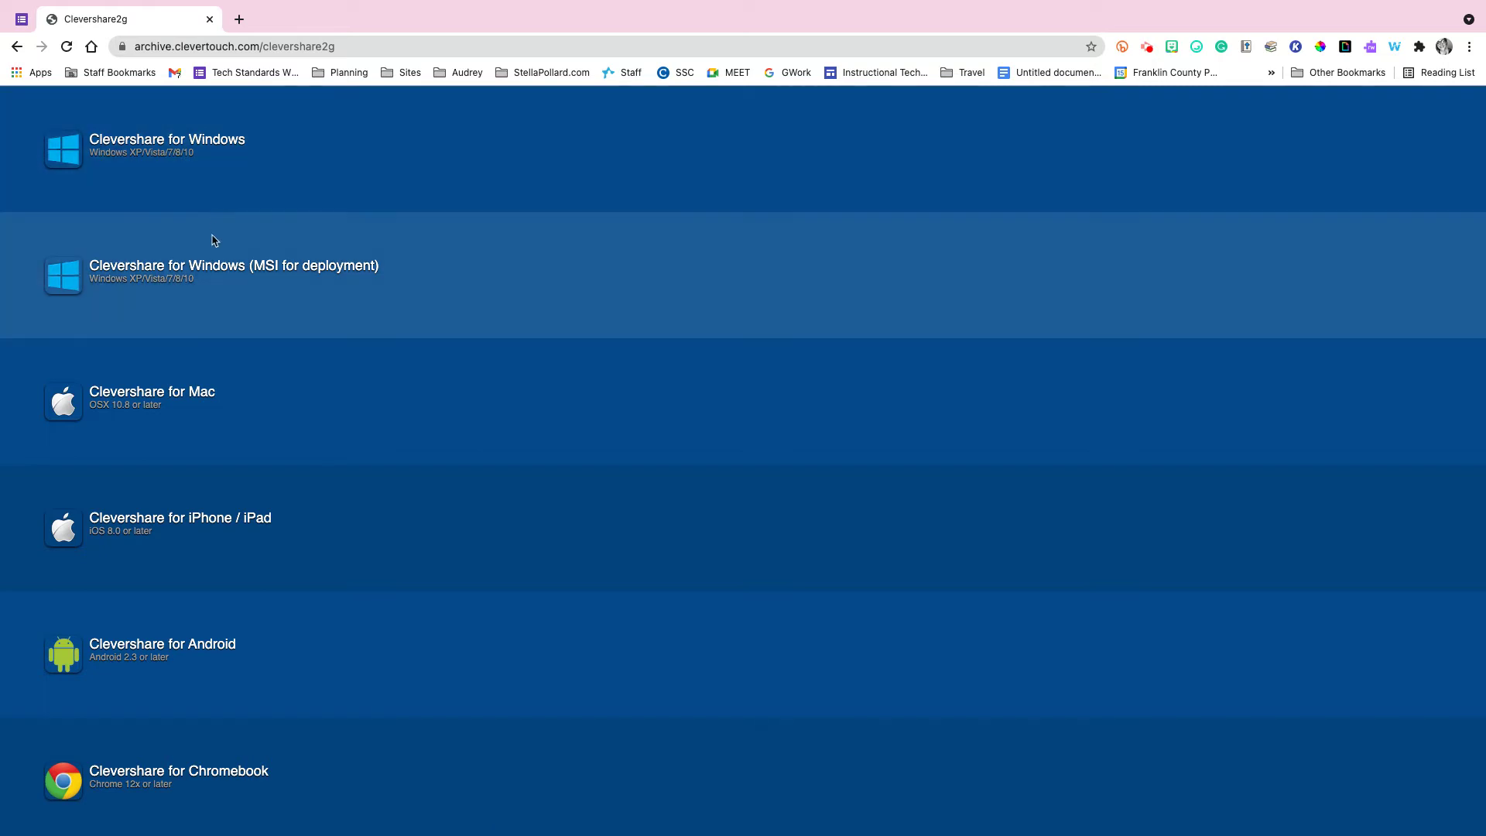
{"action": "scroll", "coordinate": [217, 531], "scroll_direction": "down", "scroll_amount": 1}
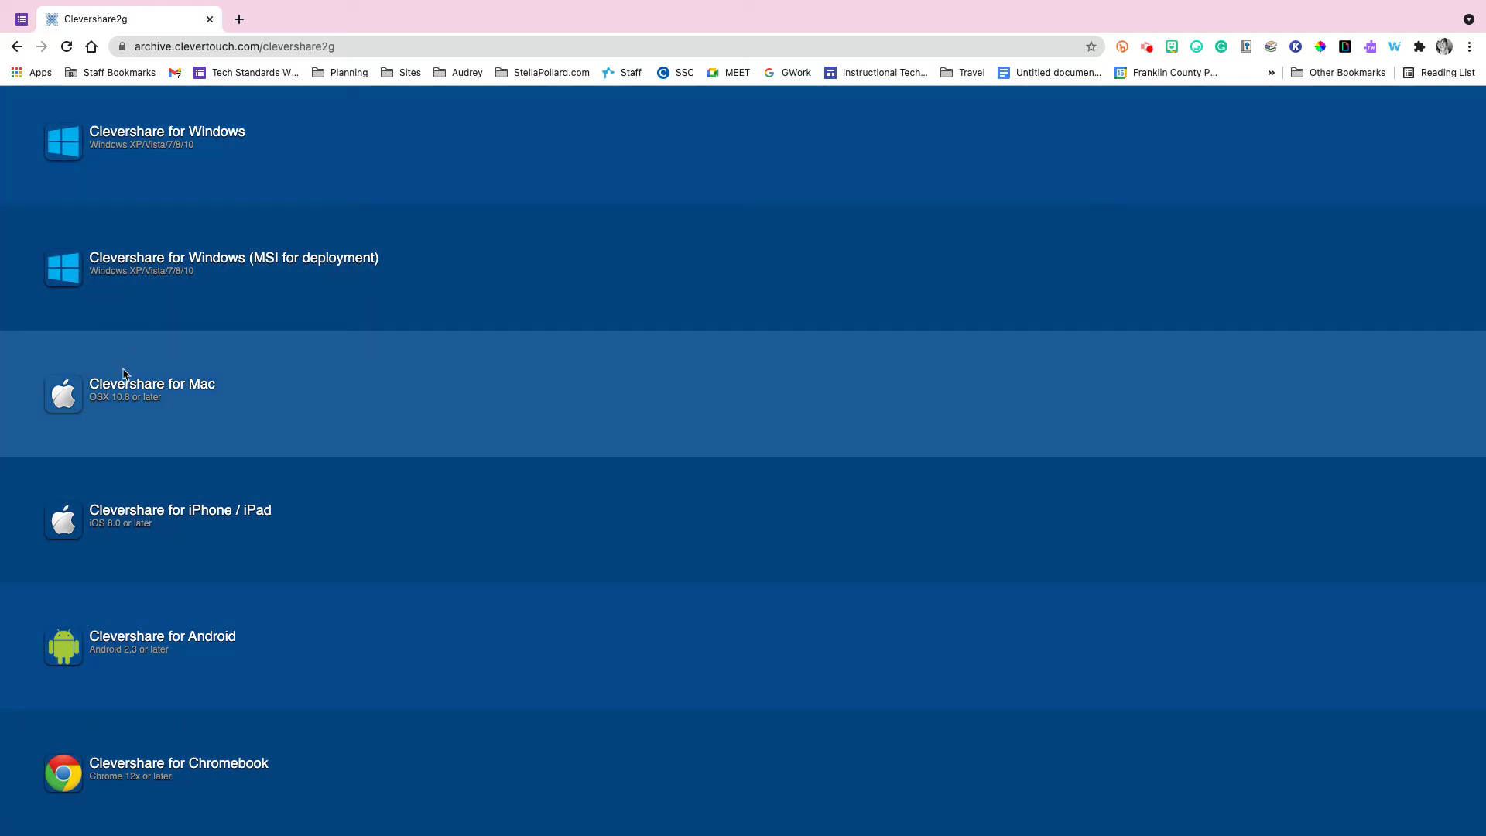
Download the 'Clevershare for Mac' .dmg installer and open the downloaded file.
{"action": "left_click", "coordinate": [124, 390]}
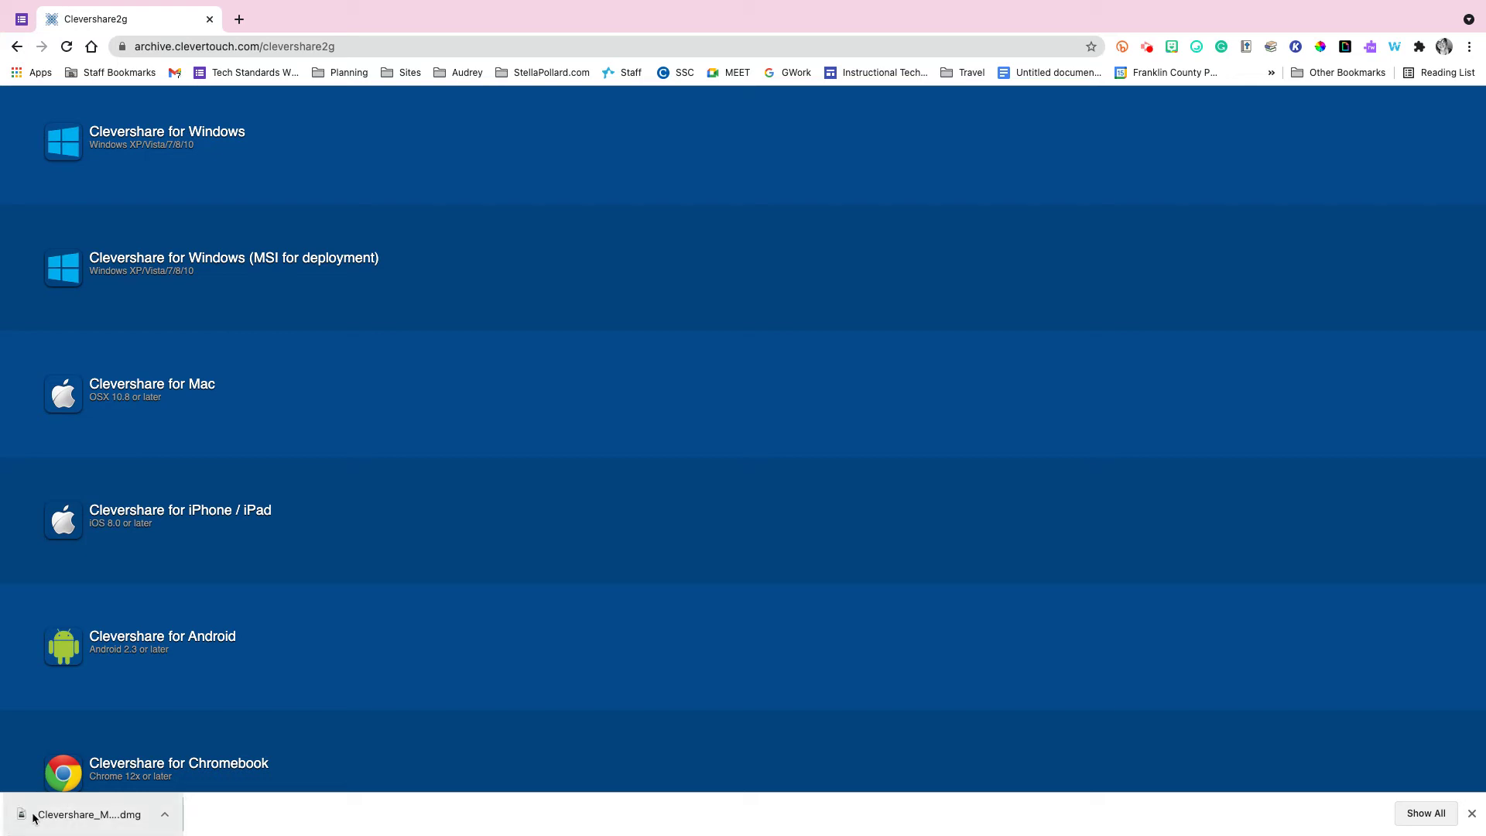
{"action": "left_click", "coordinate": [34, 818]}
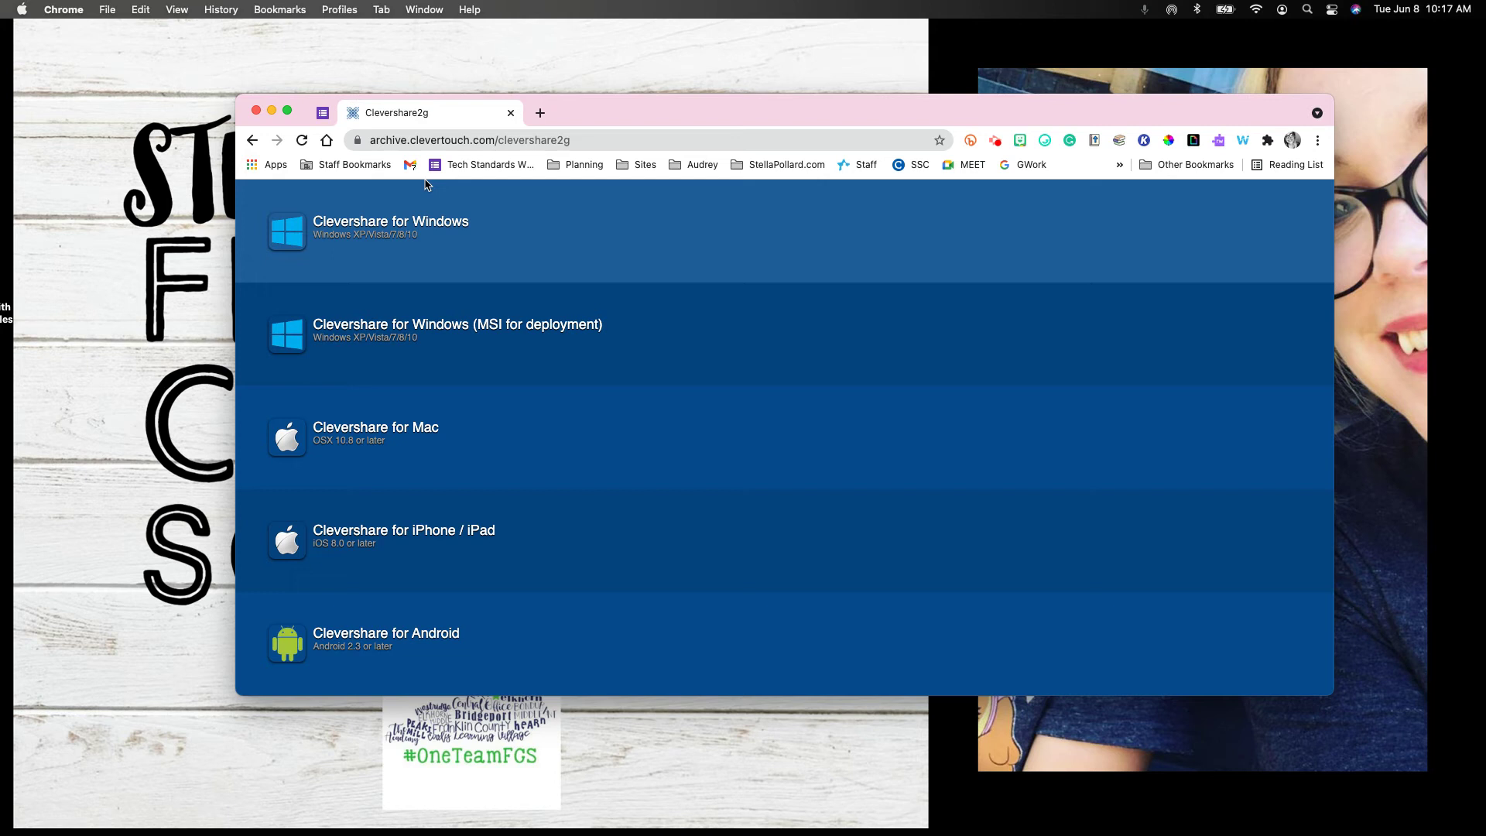
{"action": "mouse_move", "coordinate": [696, 803]}
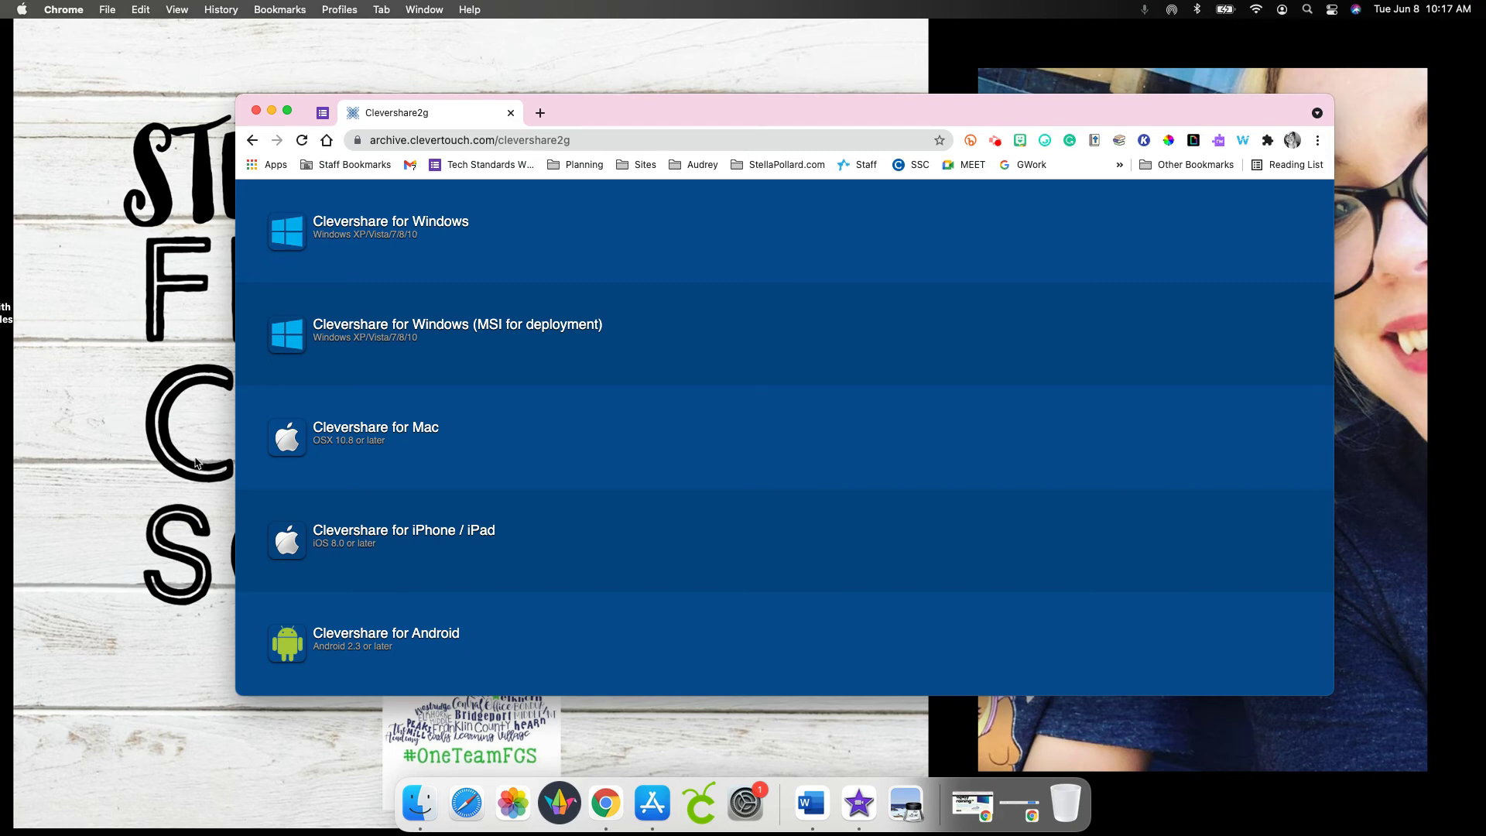
Start Clevershare from Launchpad and dismiss the macOS malicious-software warning with OK.
{"action": "key", "text": "F4"}
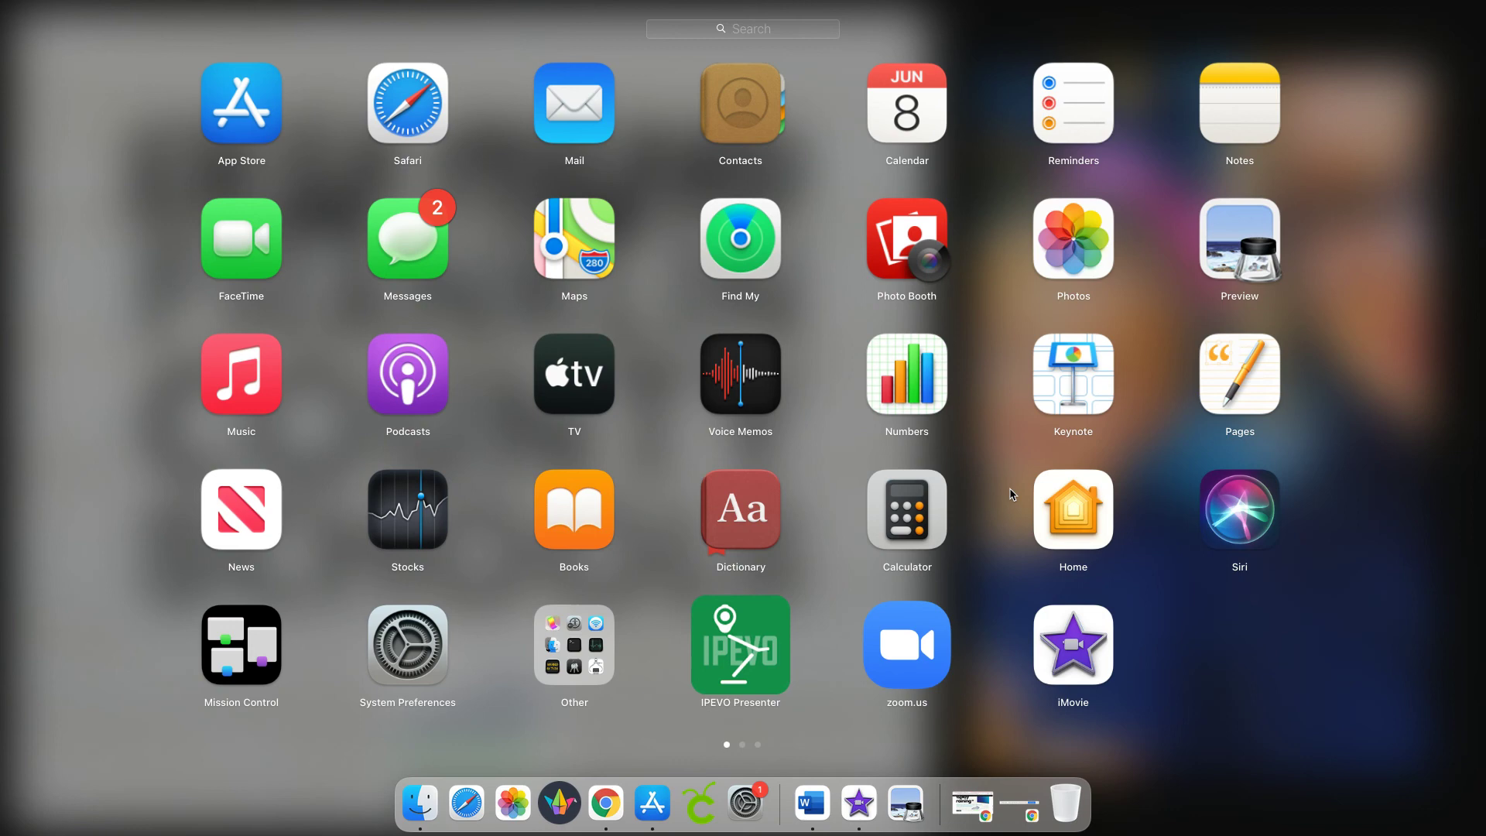
{"action": "scroll", "coordinate": [944, 581], "scroll_direction": "right", "scroll_amount": 3}
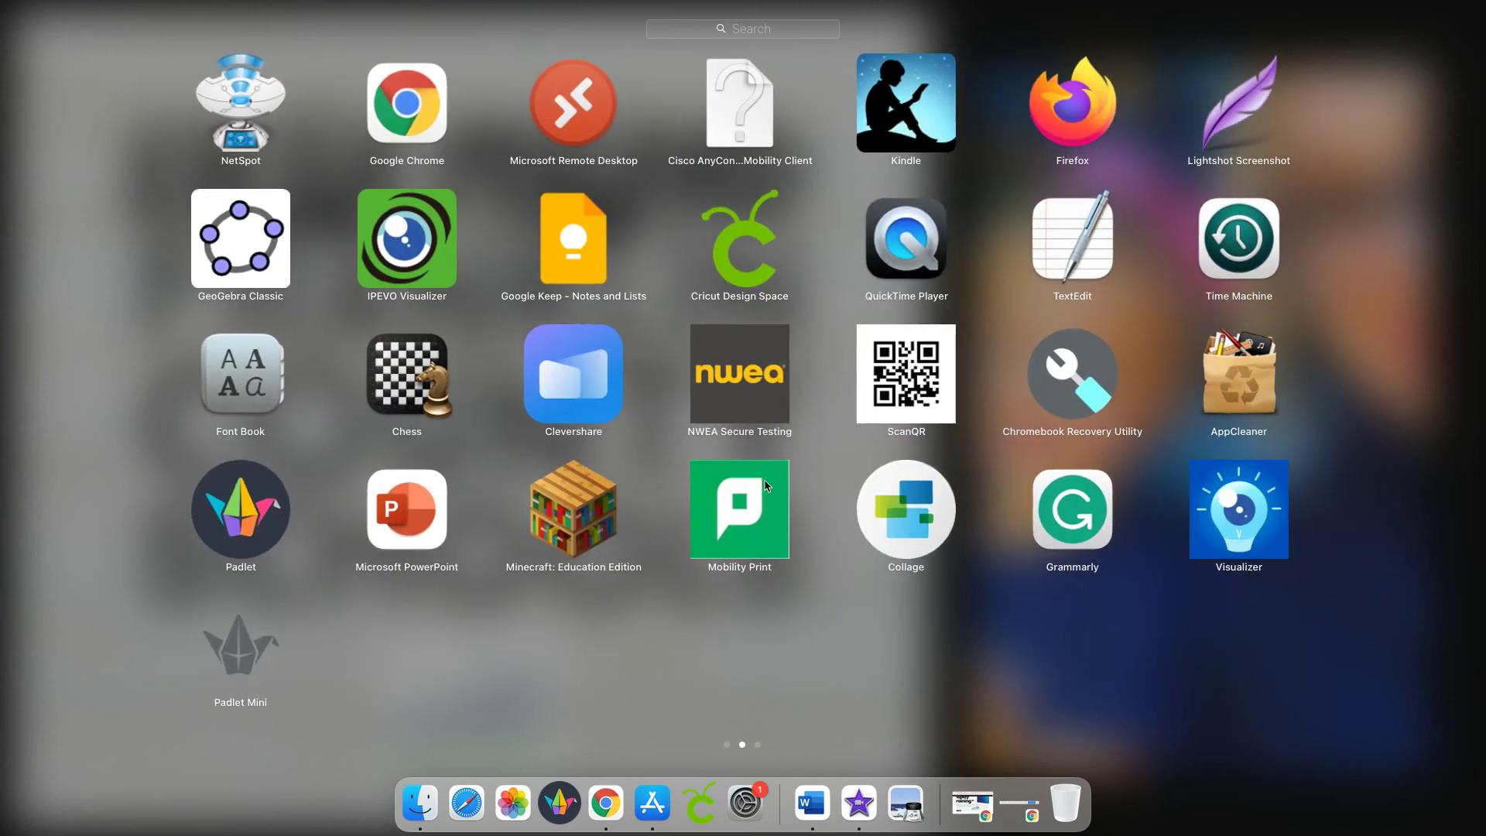
{"action": "left_click", "coordinate": [602, 405]}
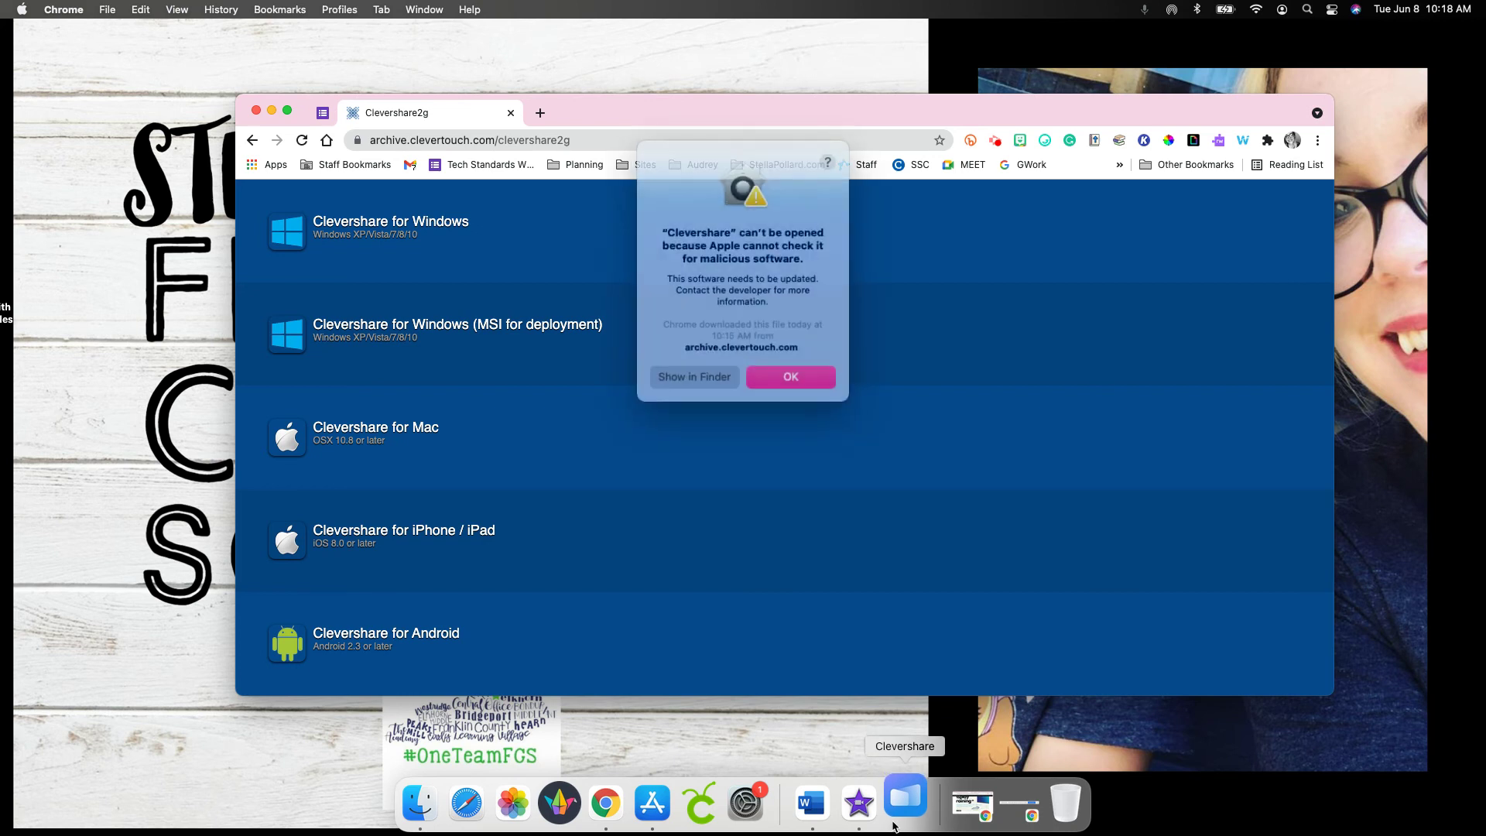
{"action": "left_click", "coordinate": [789, 371]}
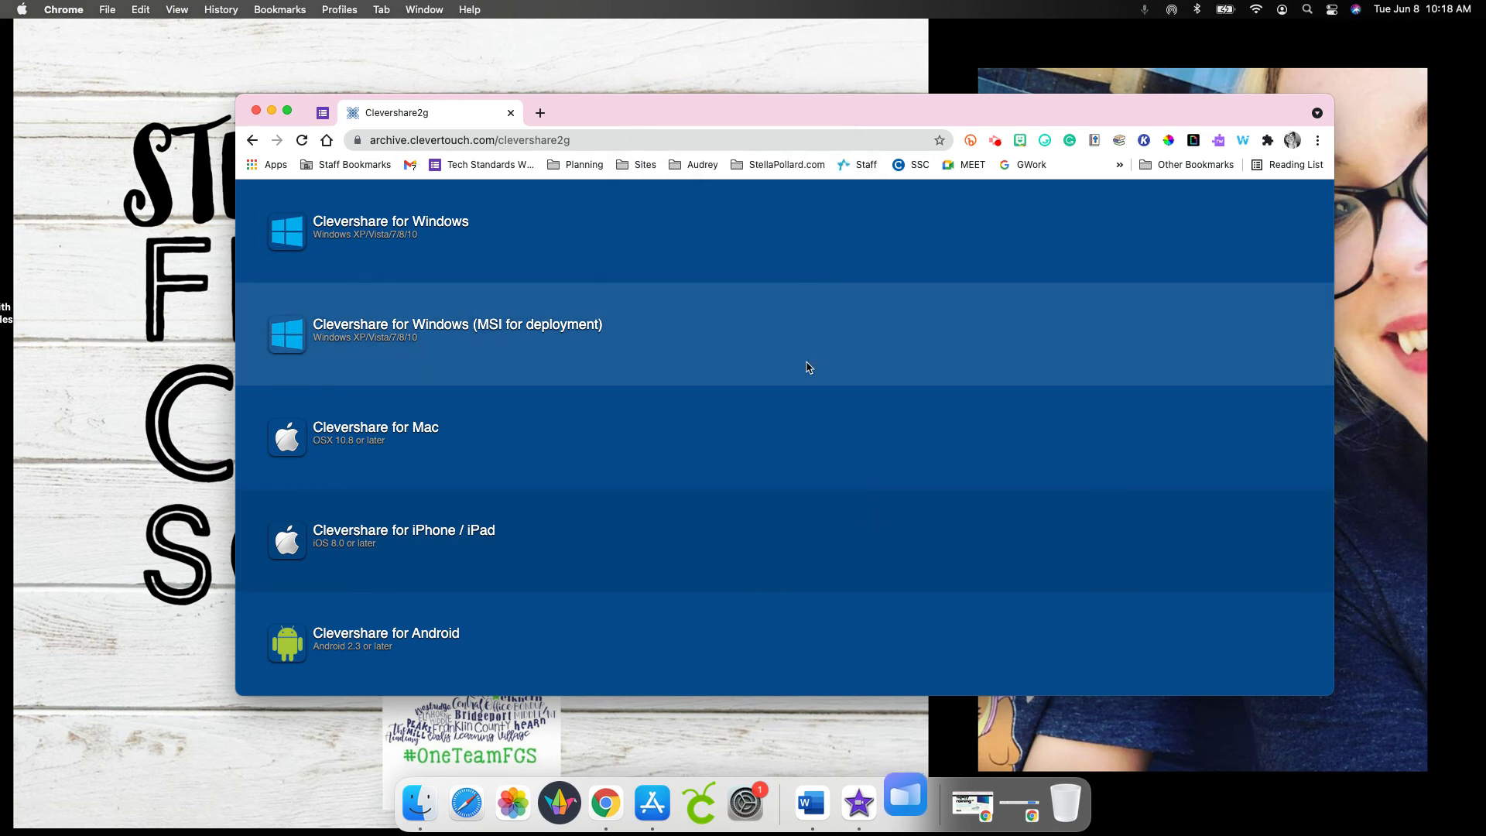
Set Clevershare's Dock icon to Options > Keep in Dock, then recheck its menu.
{"action": "right_click", "coordinate": [908, 810]}
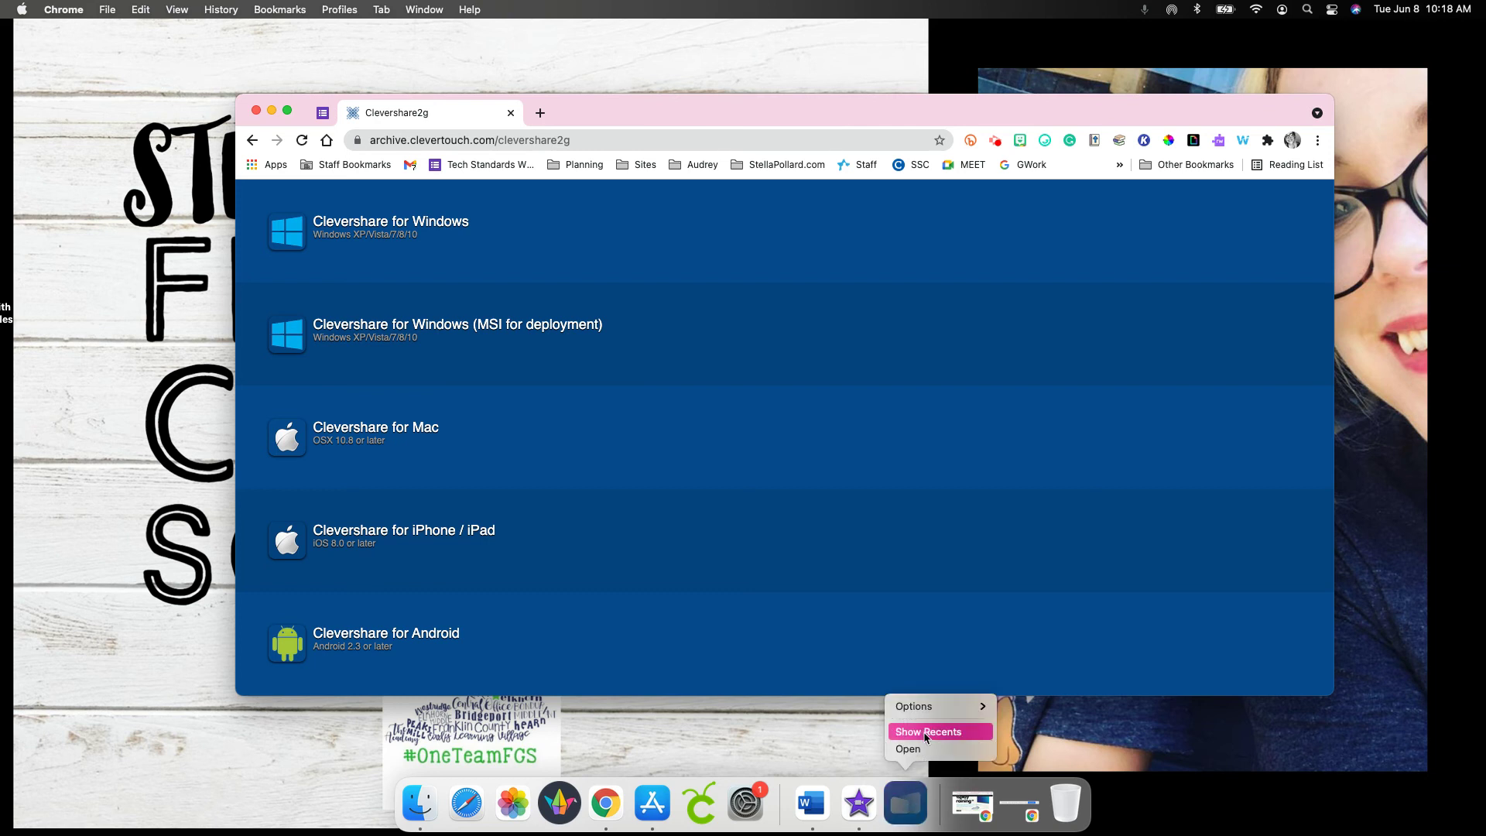
{"action": "mouse_move", "coordinate": [929, 705]}
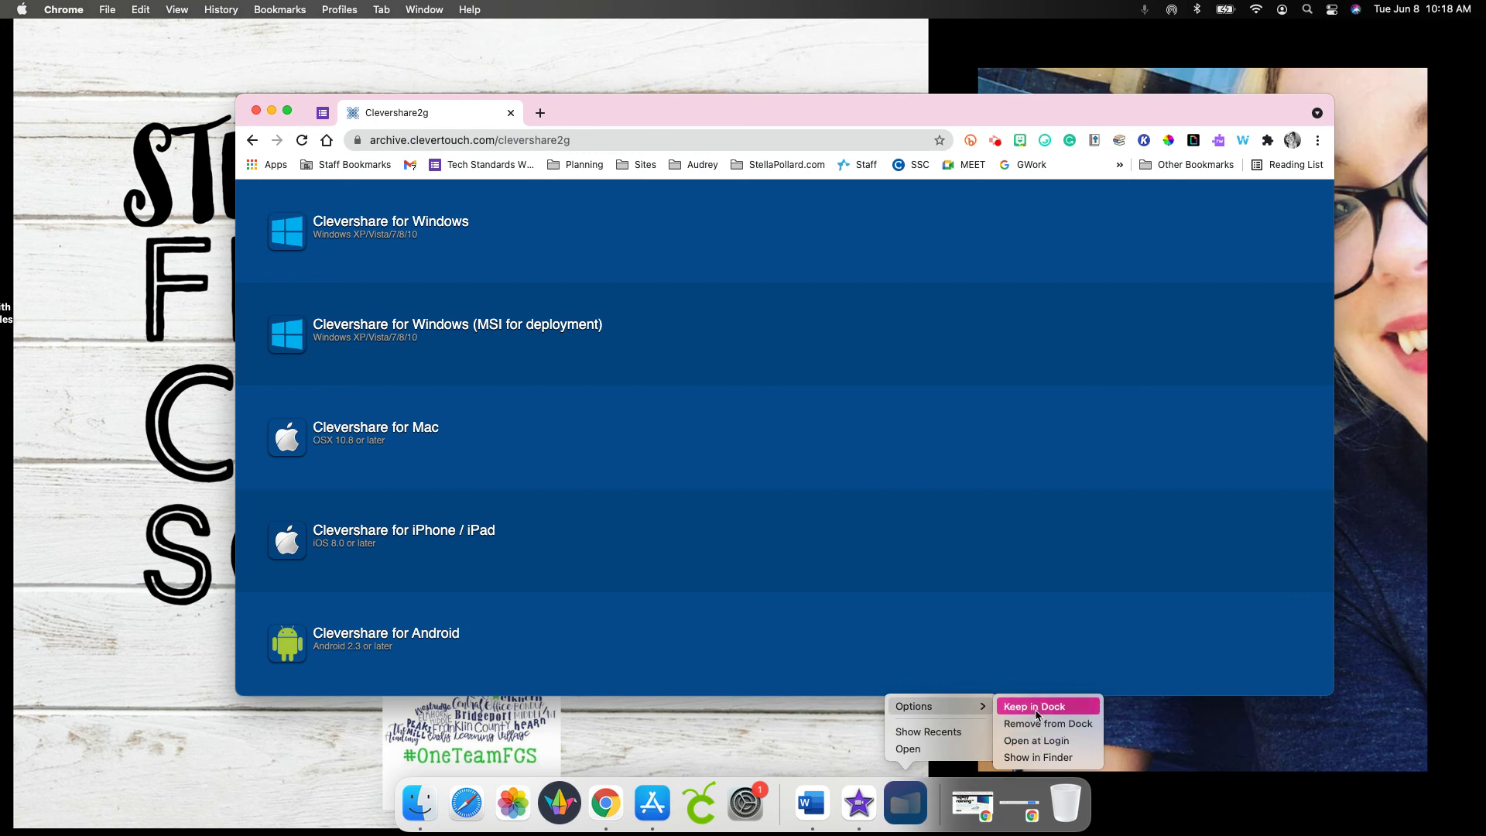
{"action": "left_click", "coordinate": [1034, 706]}
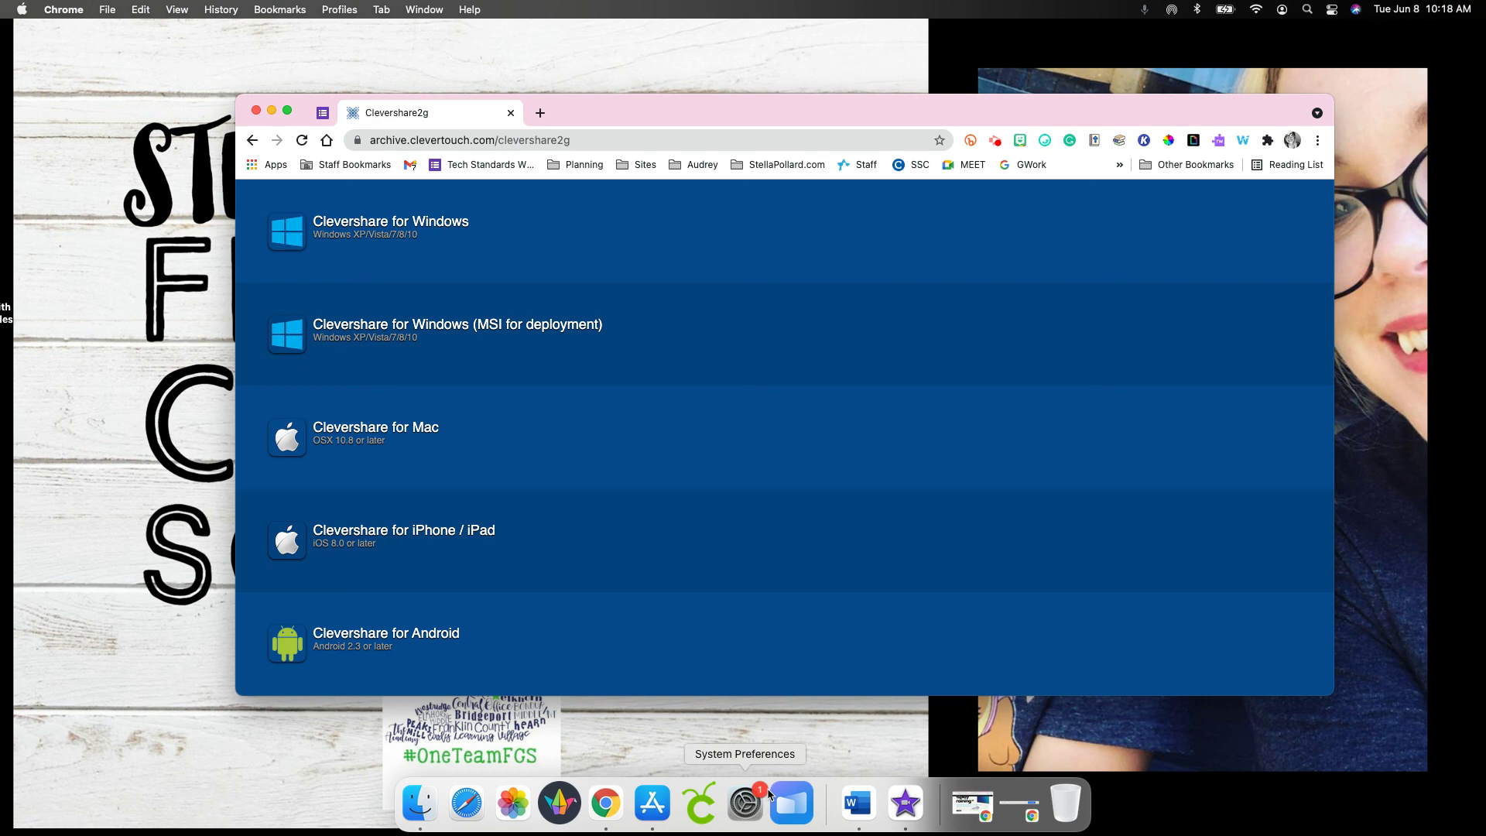
{"action": "right_click", "coordinate": [790, 805]}
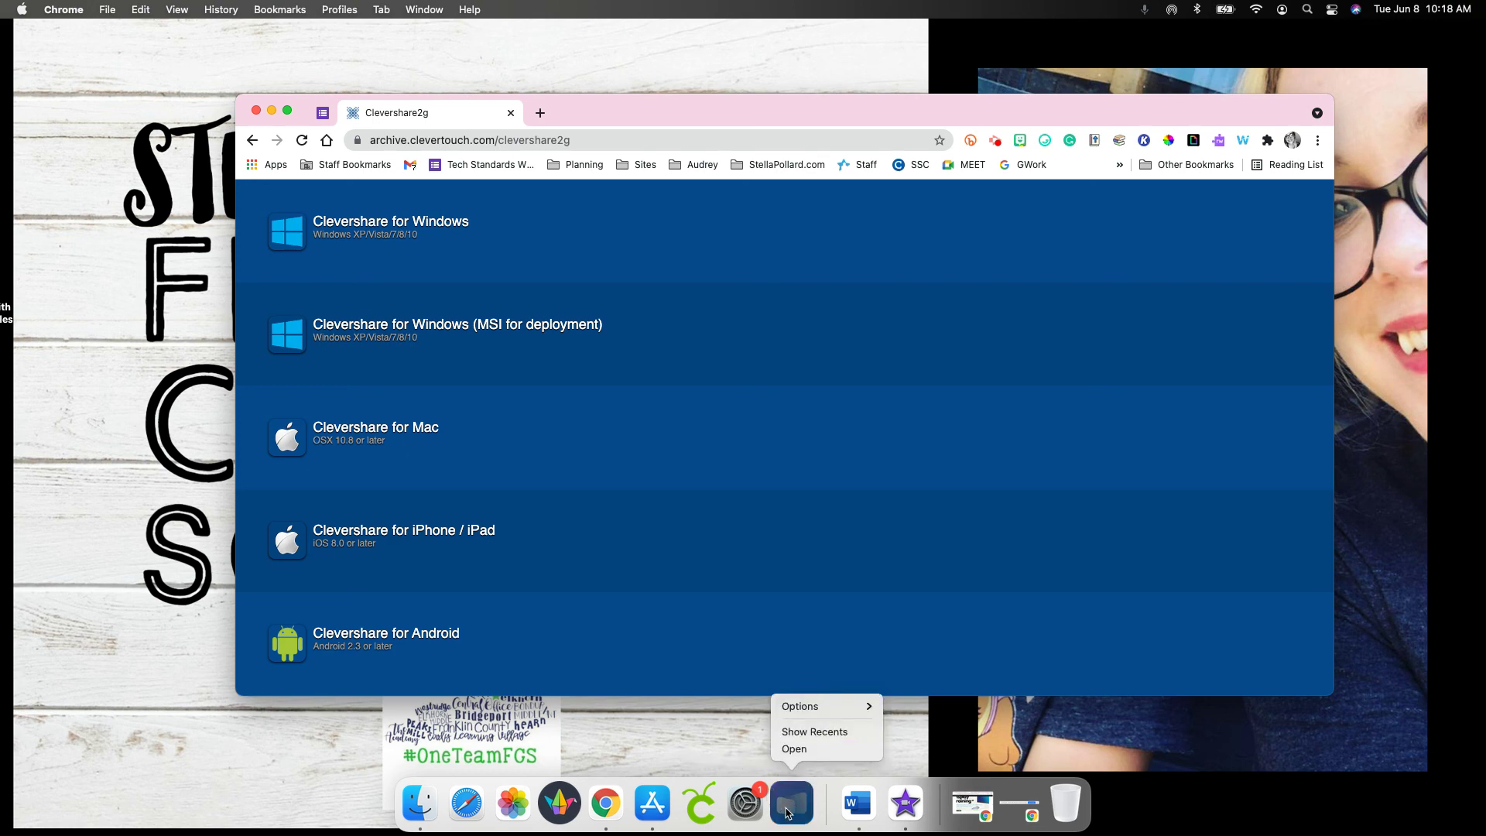
{"action": "left_click", "coordinate": [789, 813]}
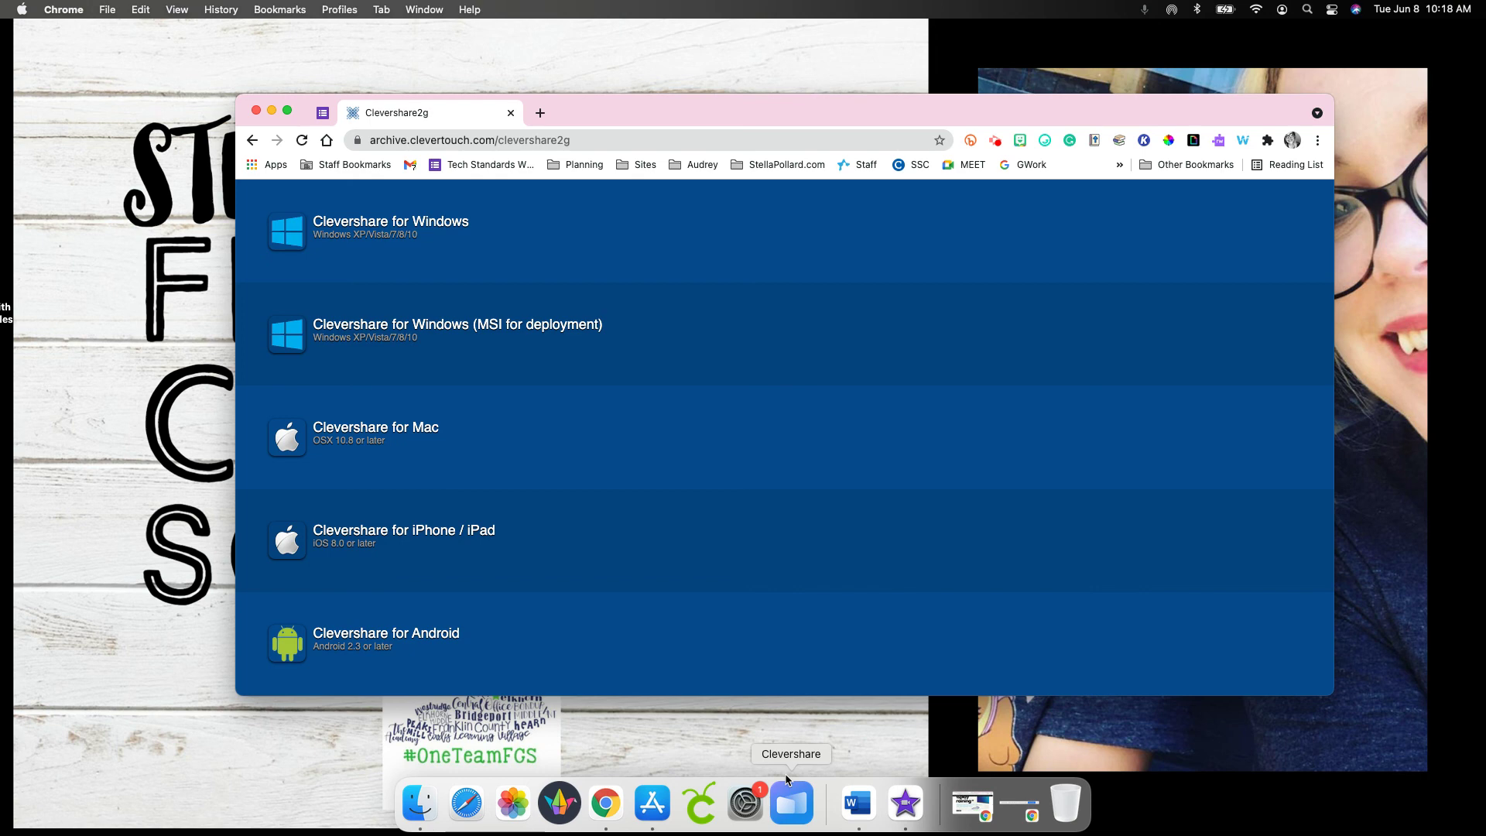